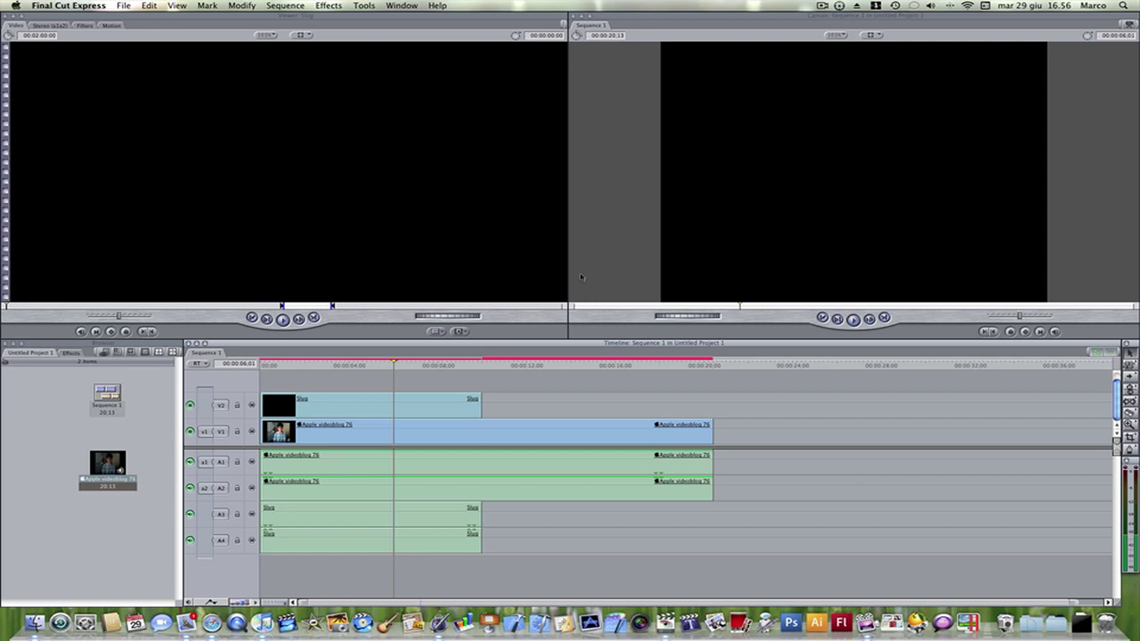
Load the Slug clip from V2 into the Viewer, showing its Motion tab with Crop expanded
left_click(113, 27)
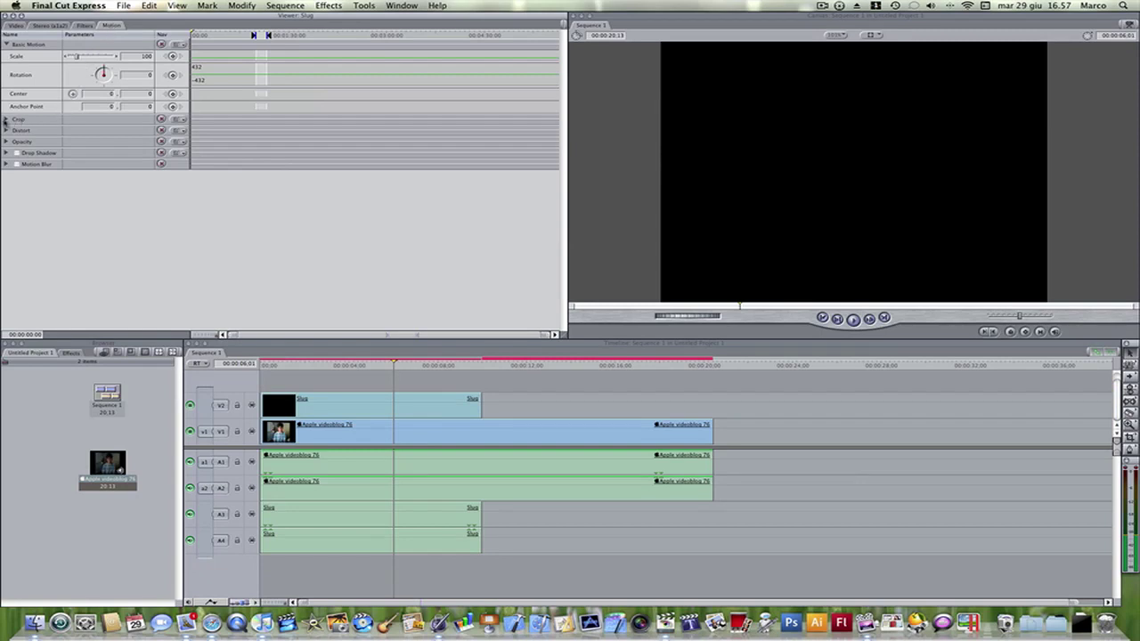
left_click(7, 120)
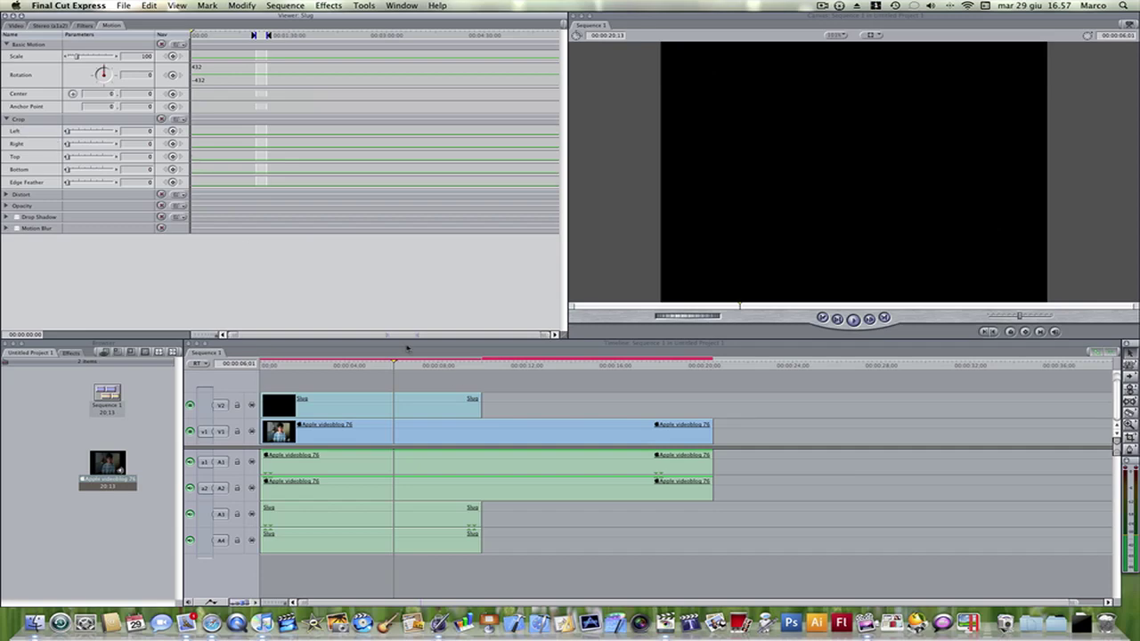
left_click(427, 410)
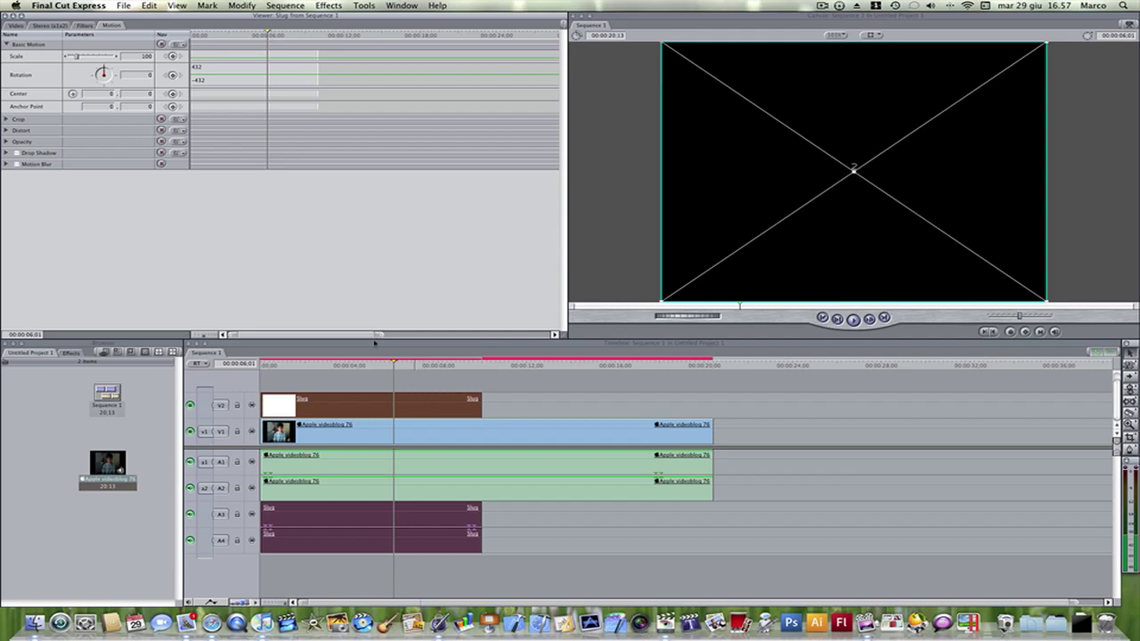
Crop the Slug to Left 40, Right 44, Top 32, Bottom 62, leaving a black bar
left_click(6, 119)
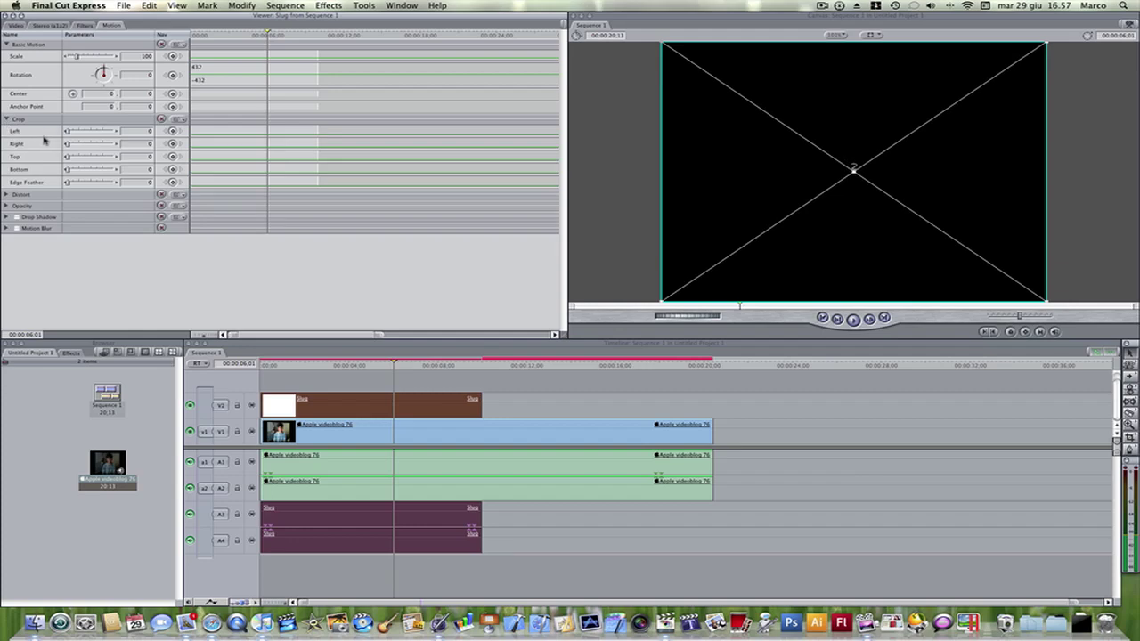
mouse_move(67, 130)
left_mouse_down()
mouse_move(86, 133)
mouse_move(75, 147)
mouse_move(86, 145)
mouse_move(95, 169)
left_mouse_up()
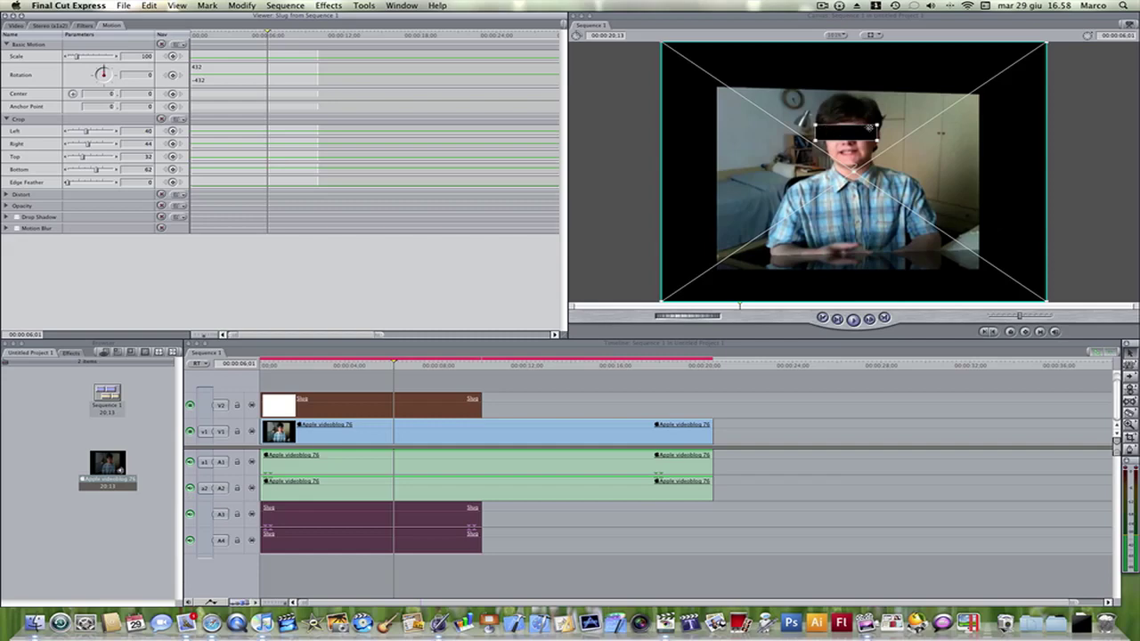
Open the Apple videoblog 76 clip's Motion settings and raise its Scale from 56,25 to 77
double_click(596, 427)
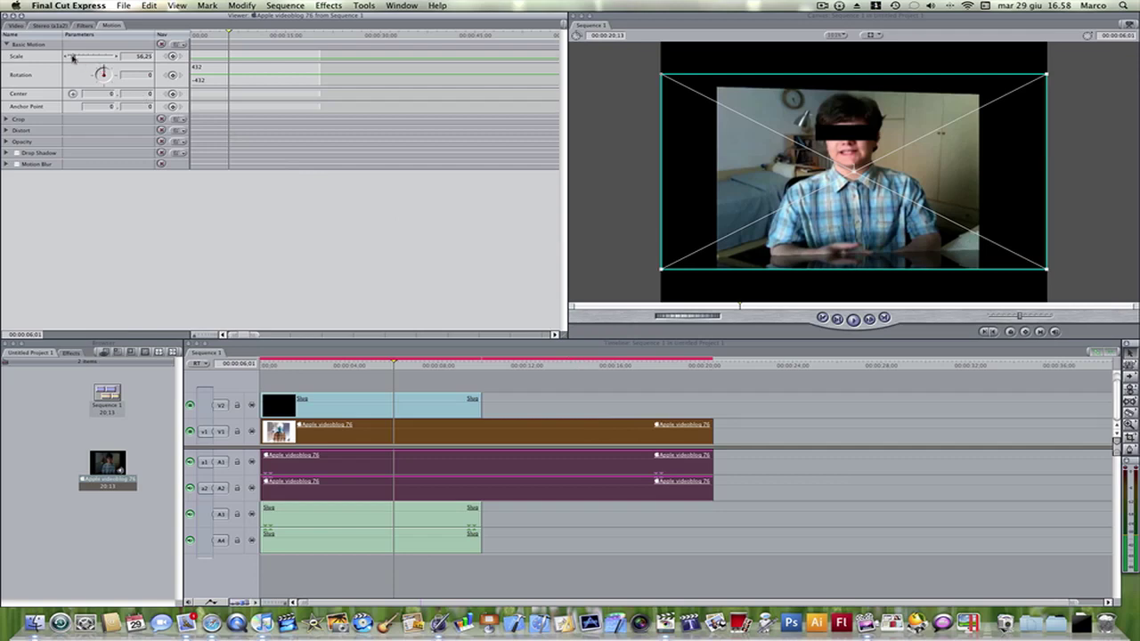
left_click_drag(74, 58, 76, 58)
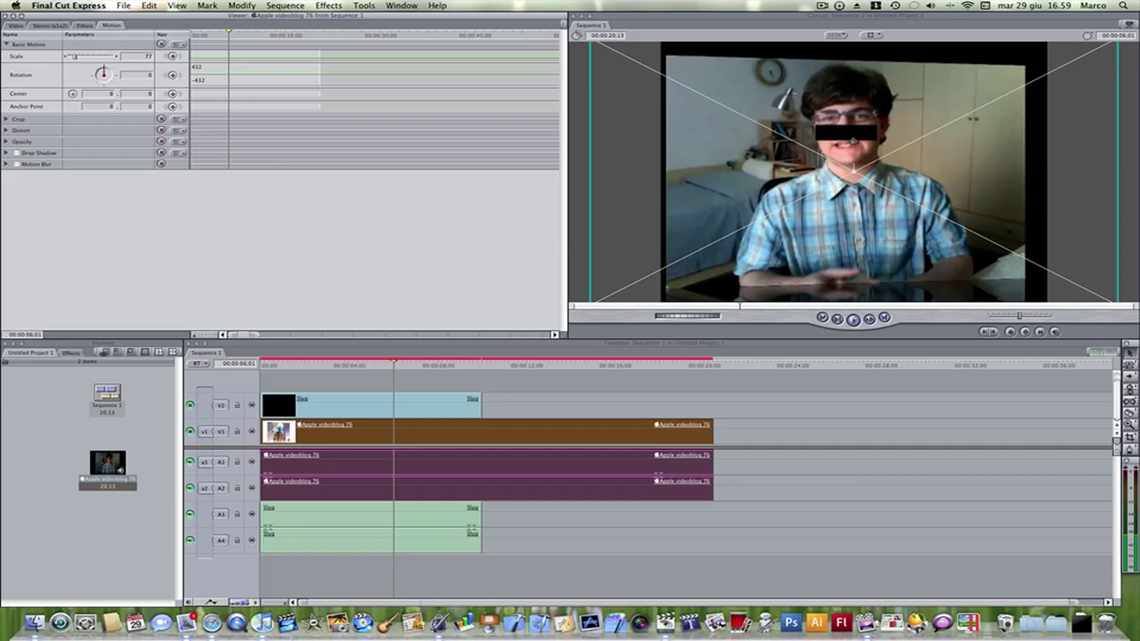
Move the playhead to 00:00:00:00 and bring back the videoblog clip's Motion settings after checking its Video tab
left_click(397, 365)
left_click_drag(366, 366, 264, 366)
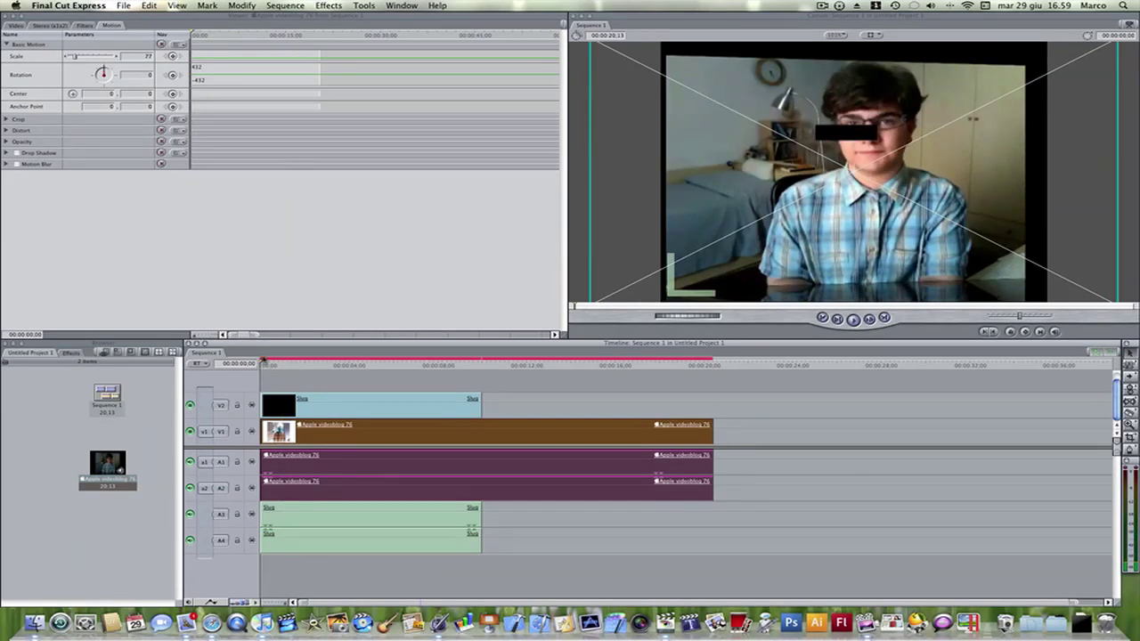
left_click(16, 25)
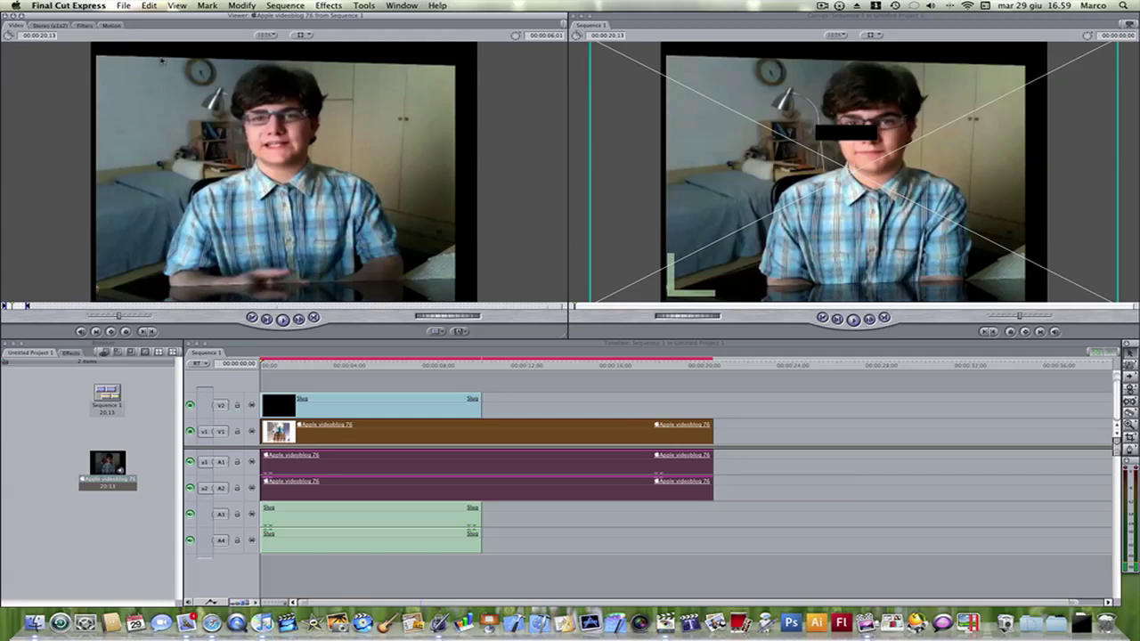
left_click(117, 27)
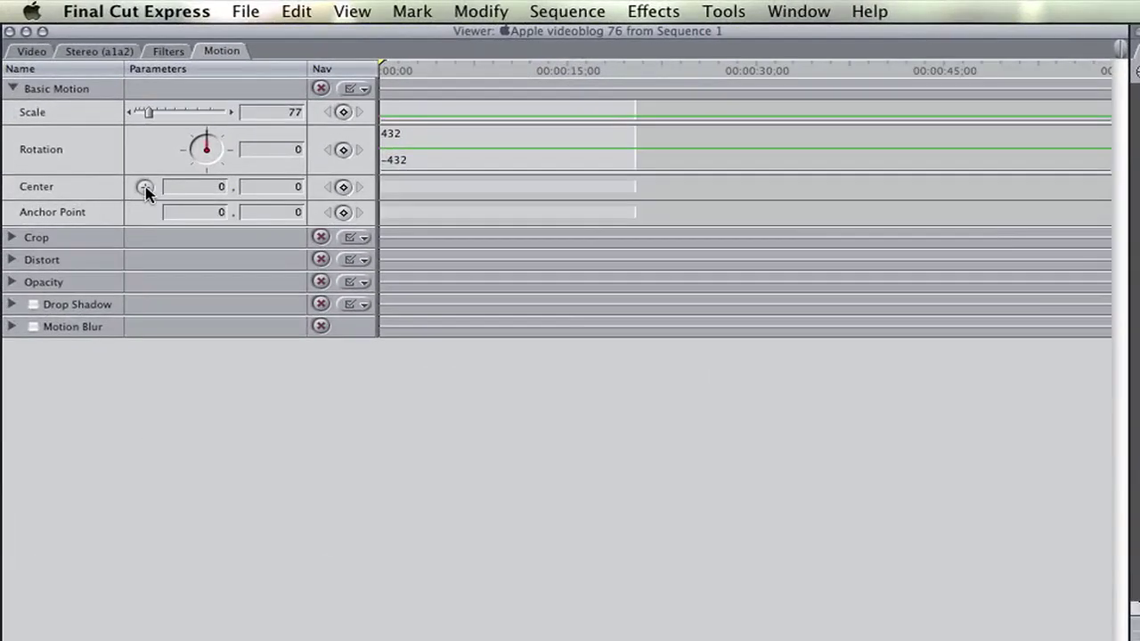
Drag the black bar in the Canvas over the subject's eyes, then reselect the video clip
left_click(146, 188)
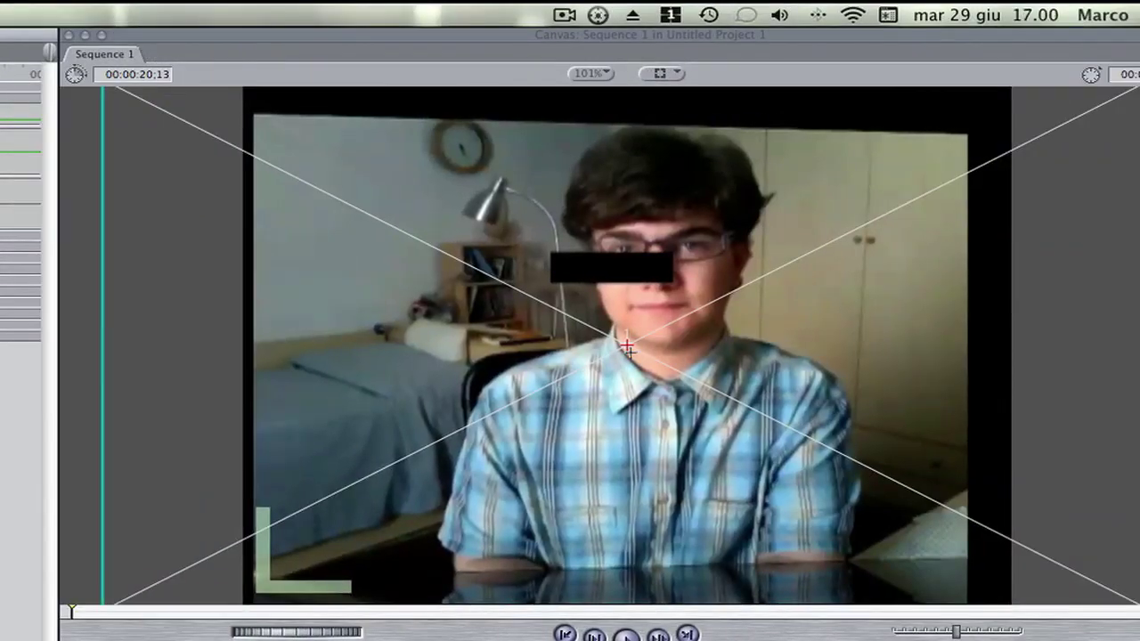
left_click(628, 350)
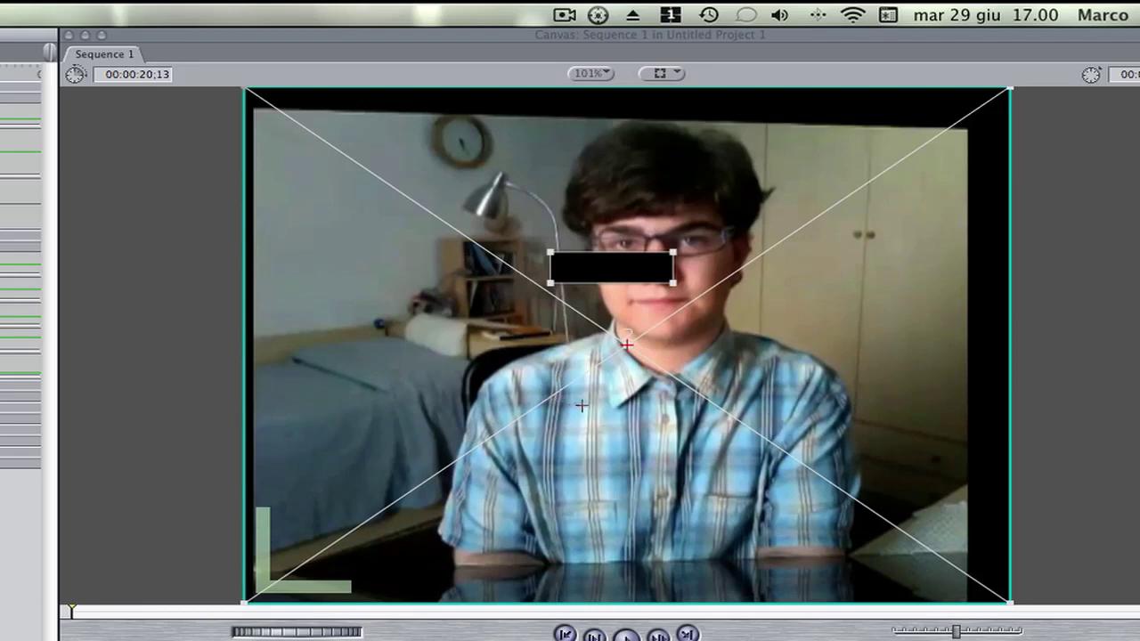
left_click_drag(627, 345, 677, 328)
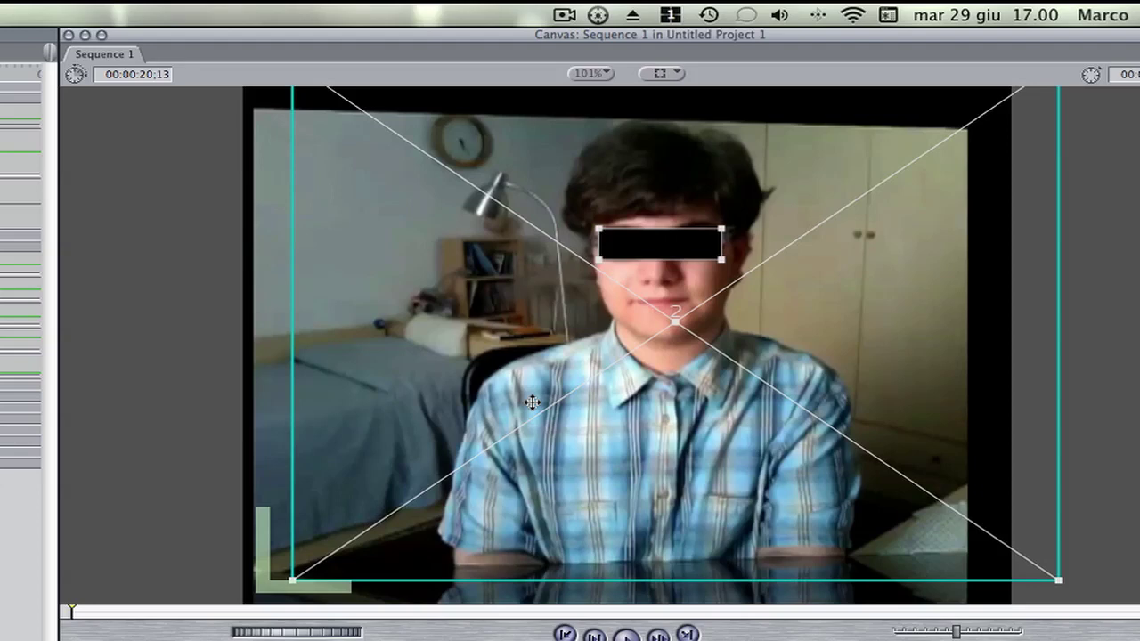
left_click(112, 382)
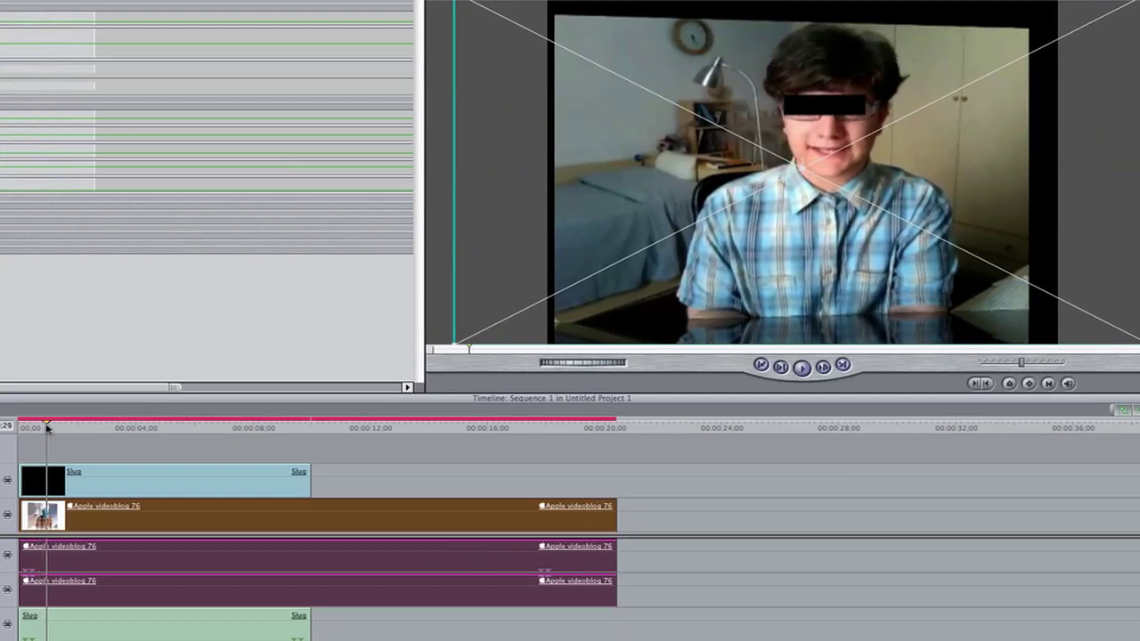
mouse_move(48, 429)
left_mouse_down()
mouse_move(91, 432)
mouse_move(38, 434)
left_mouse_up()
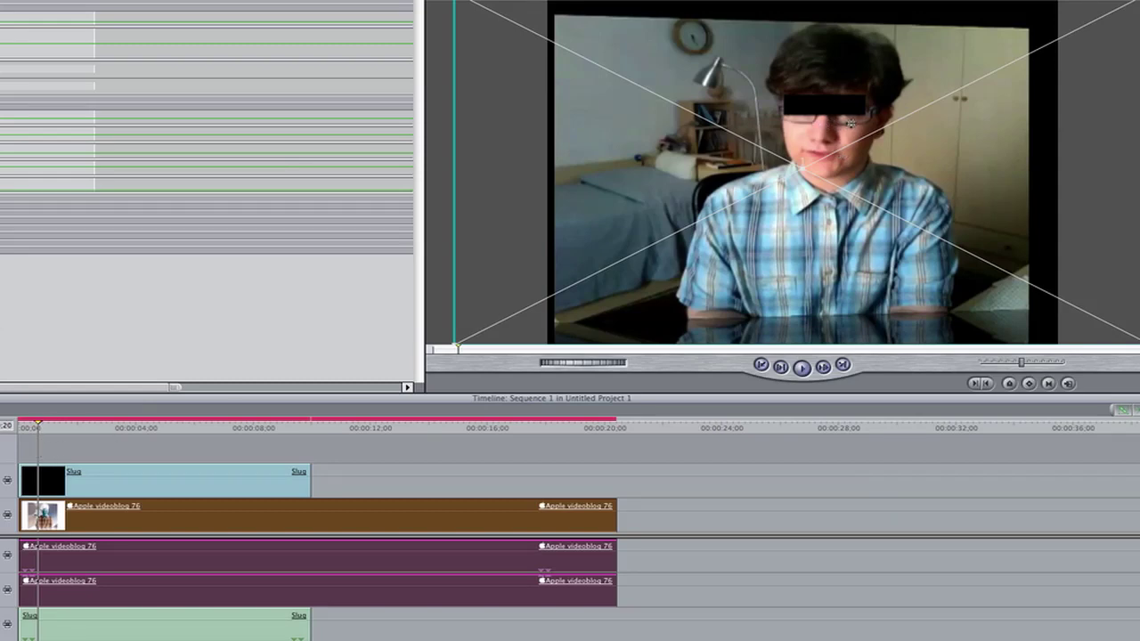
left_click(449, 209)
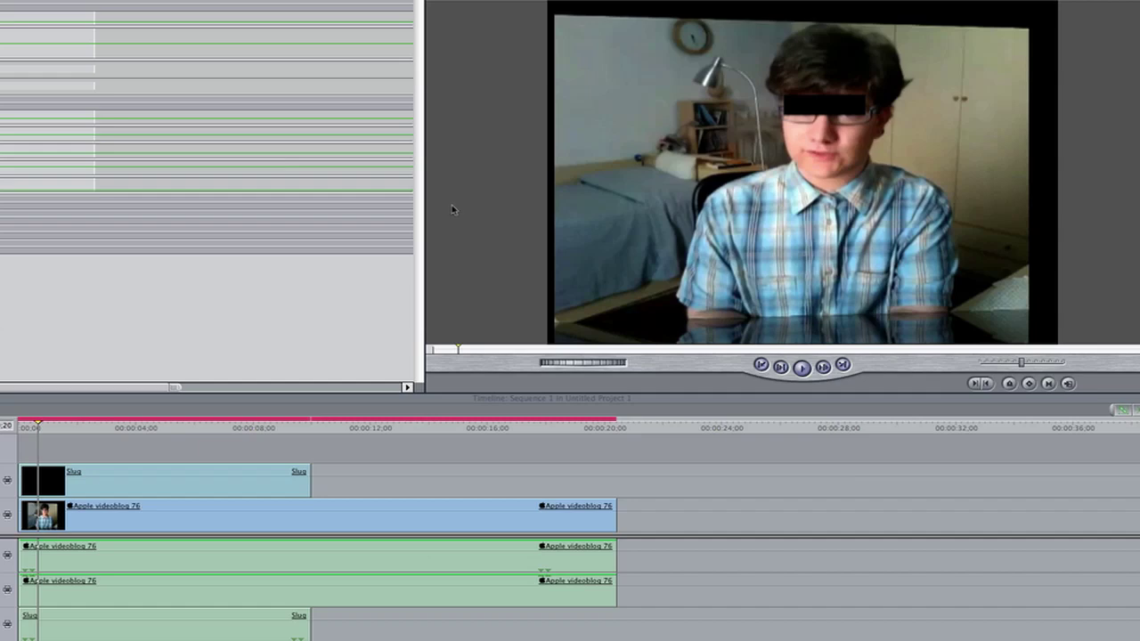
Select the Slug with Image+Wireframe on and add a motion keyframe at 00:00:00:23
left_click(151, 483)
key("w")
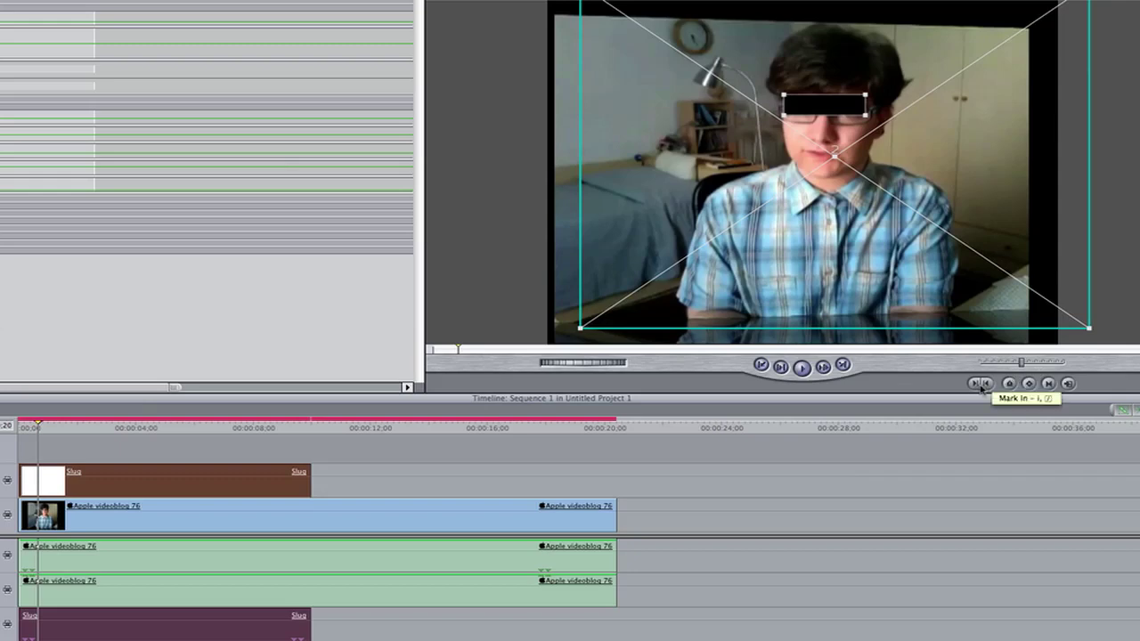
key("Right")
key("Right")
key("Right")
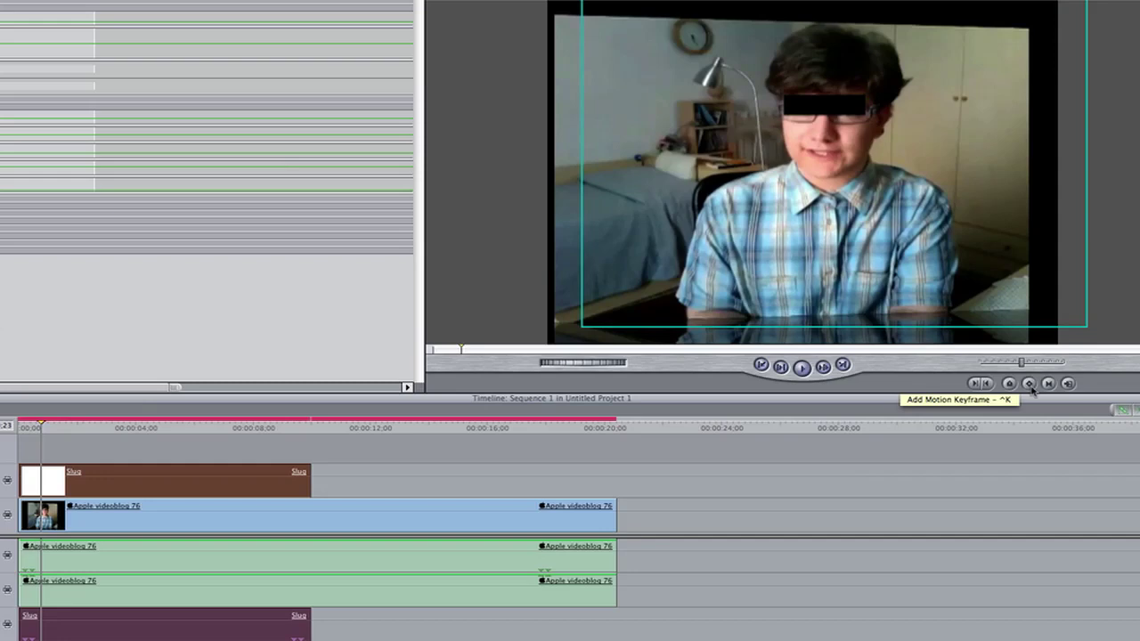
left_click(1031, 389)
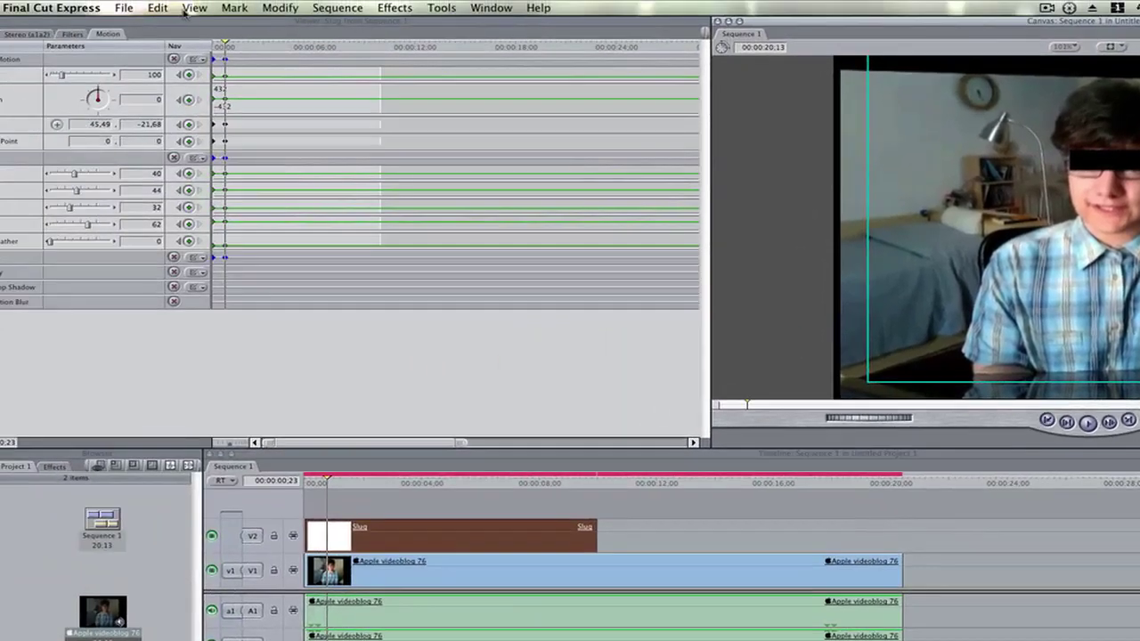
left_click(196, 8)
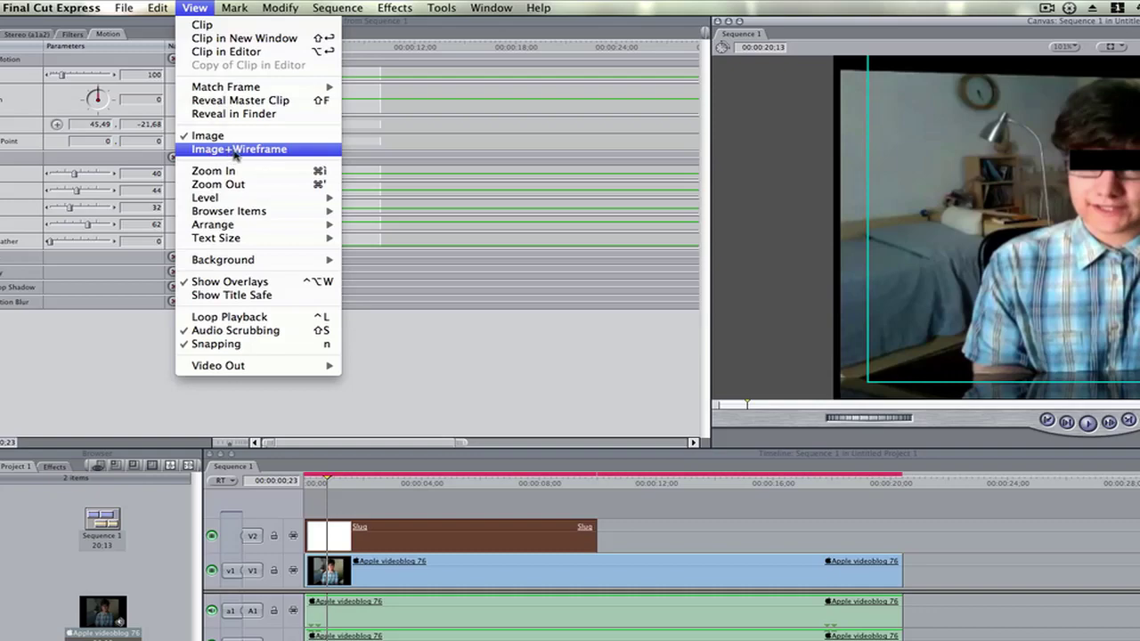
Choose View > Image+Wireframe to show the slug's wireframe in the Canvas
left_click(236, 149)
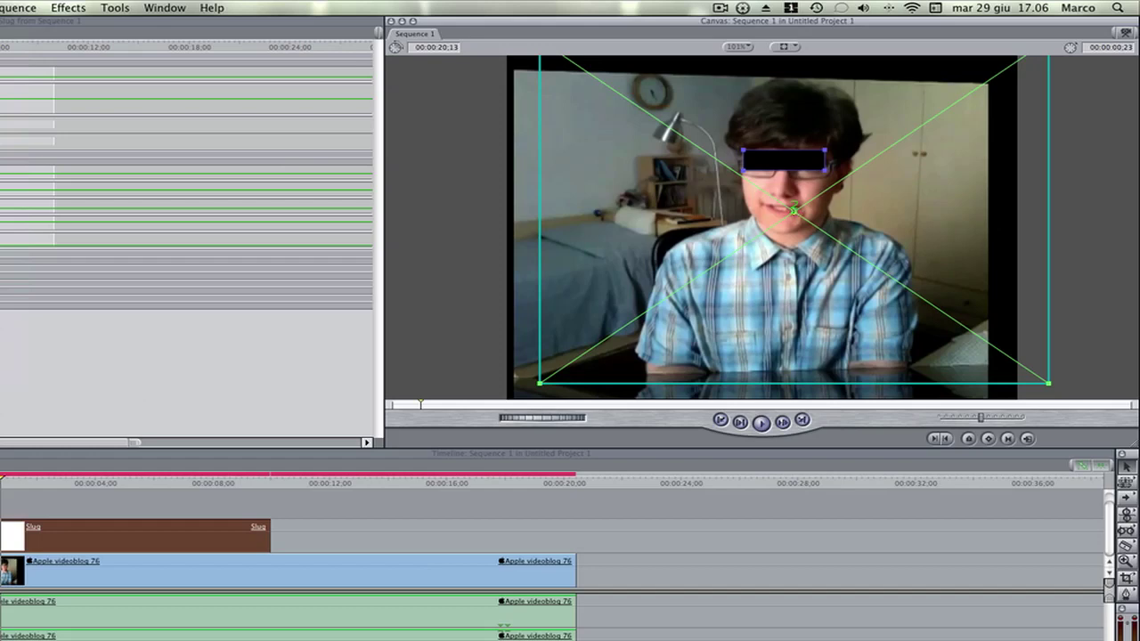
Nudge the black bar a few pixels down over his eyes and return the playhead to 00:00:00;00
left_click_drag(794, 210, 799, 225)
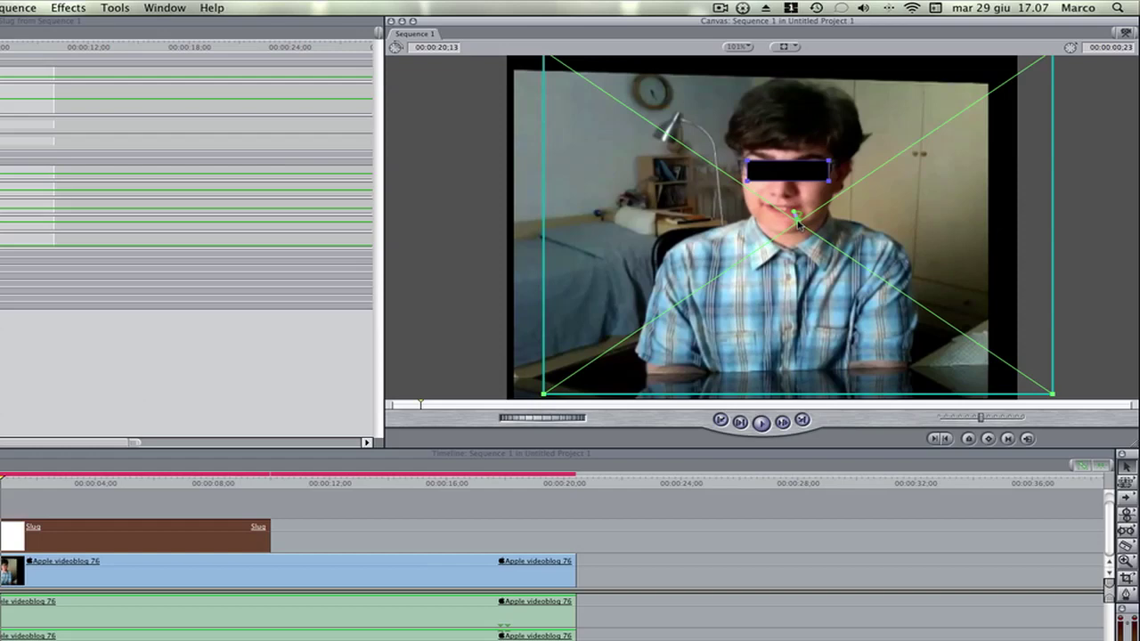
left_click_drag(797, 226, 795, 223)
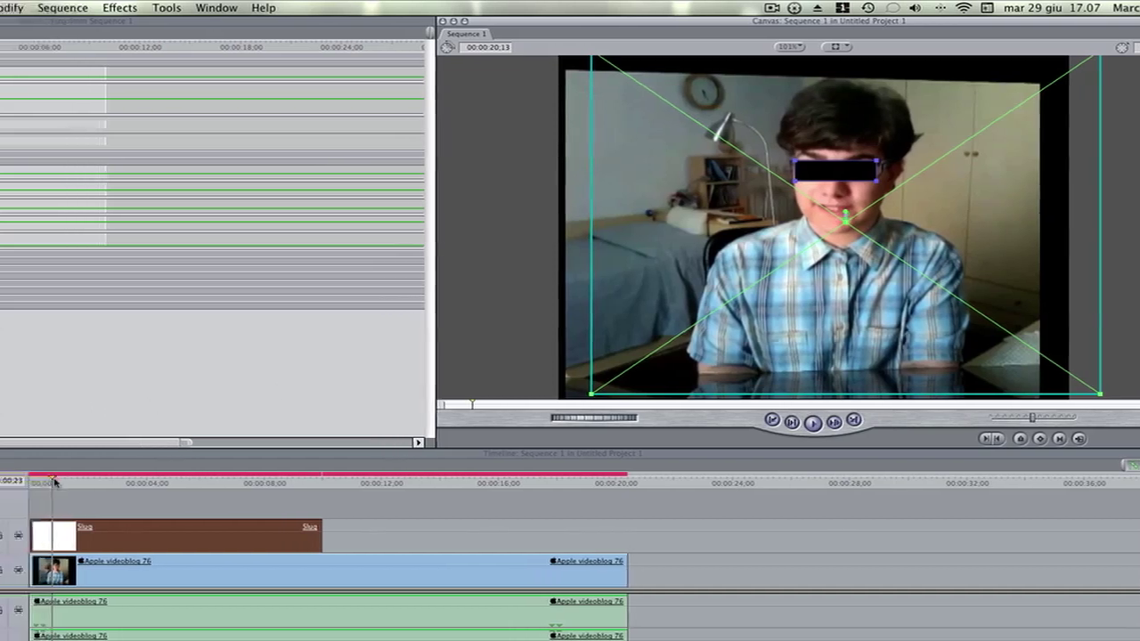
left_click_drag(67, 482, 53, 482)
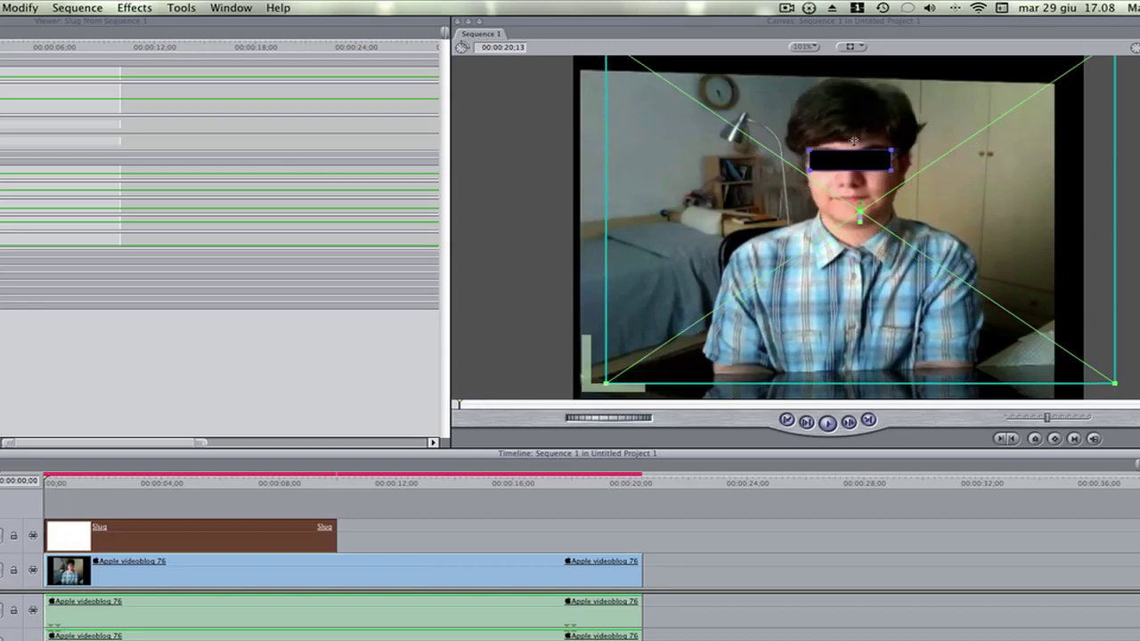
Scrub between the start, 0:23 and 1:21, parking the playhead at 00:00:01:21
left_click(49, 480)
left_click(66, 481)
left_click_drag(57, 481, 44, 481)
left_click_drag(44, 480, 66, 482)
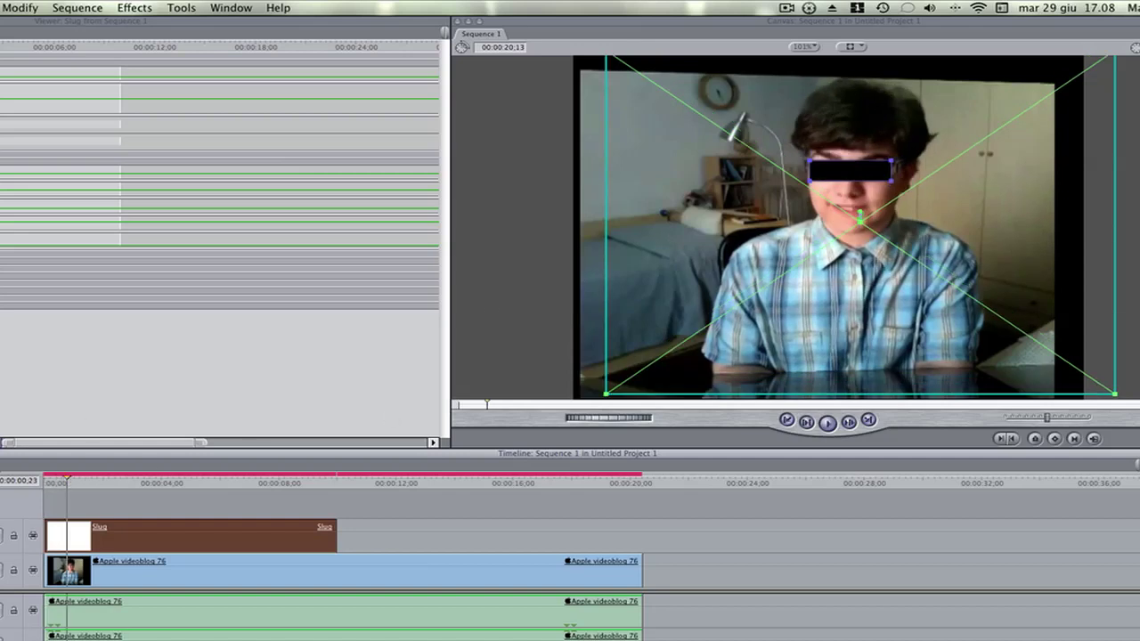
left_click_drag(66, 481, 85, 482)
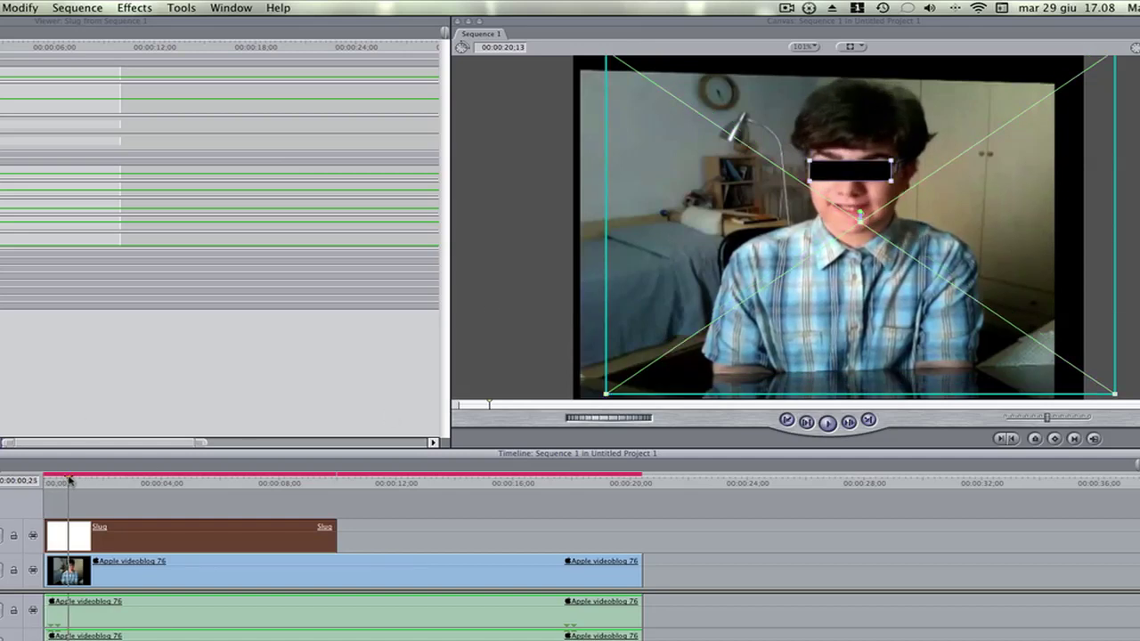
left_click_drag(94, 482, 95, 483)
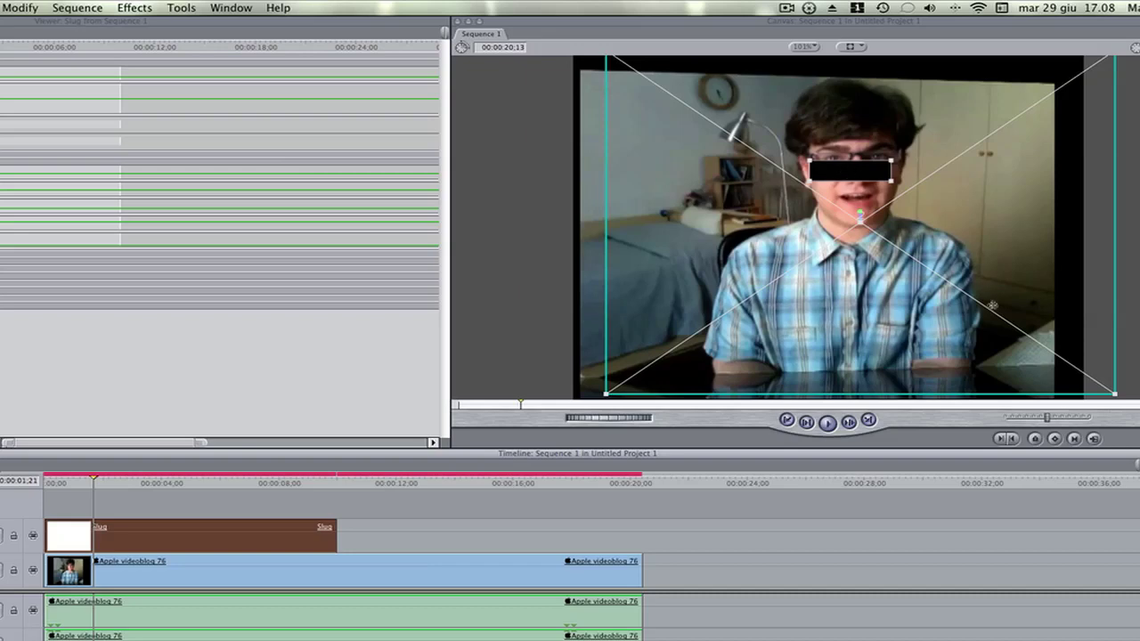
Keyframe the bar raised over his eyes at 1:21, then scrub ahead to 00:00:02:20
left_click(1056, 440)
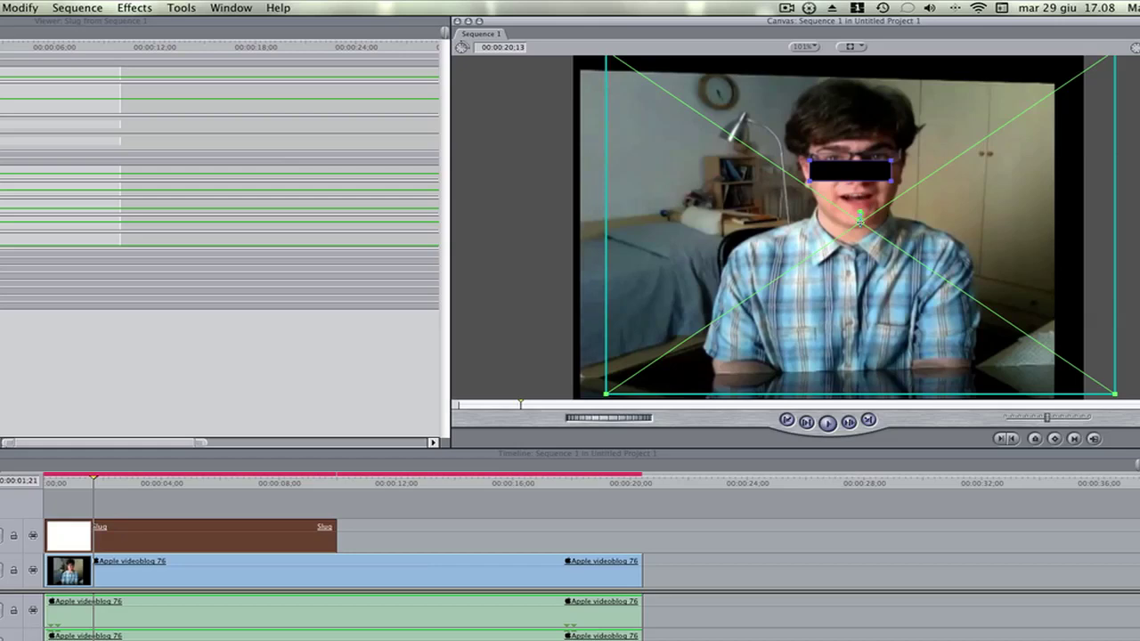
left_click_drag(860, 217, 864, 212)
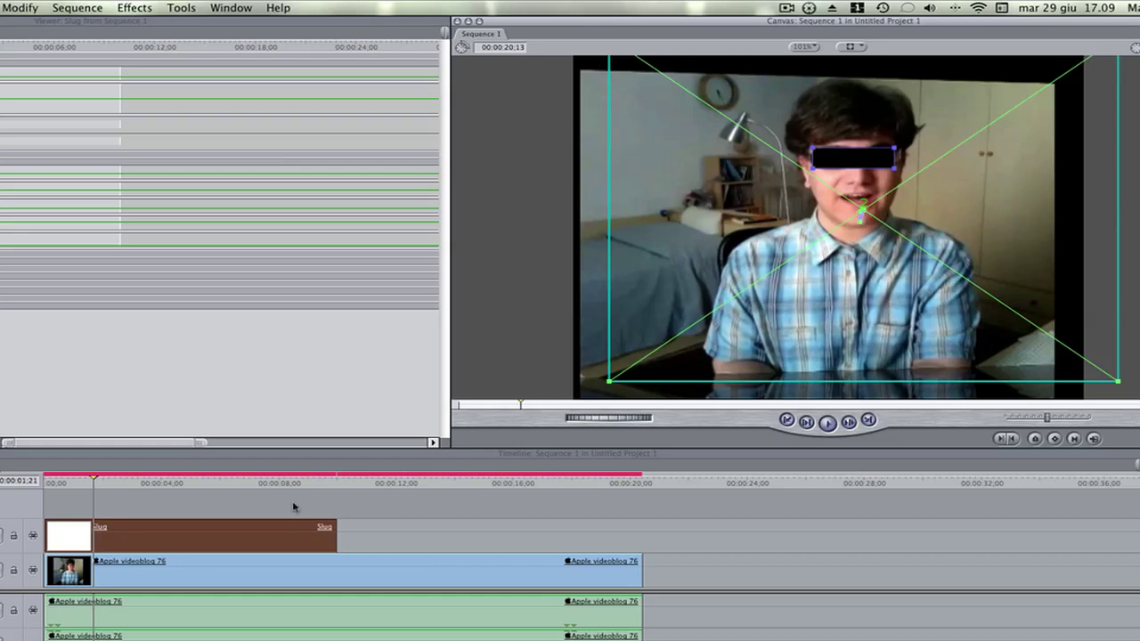
left_click(90, 482)
mouse_move(46, 482)
left_mouse_down()
mouse_move(98, 483)
mouse_move(87, 485)
left_mouse_up()
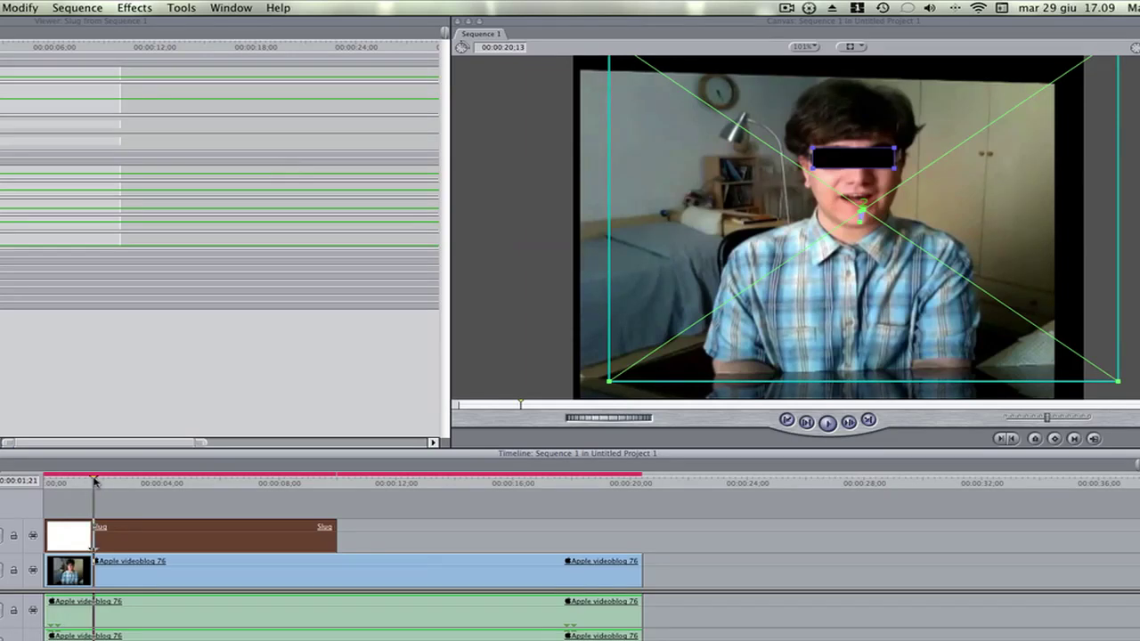
left_click_drag(95, 482, 123, 482)
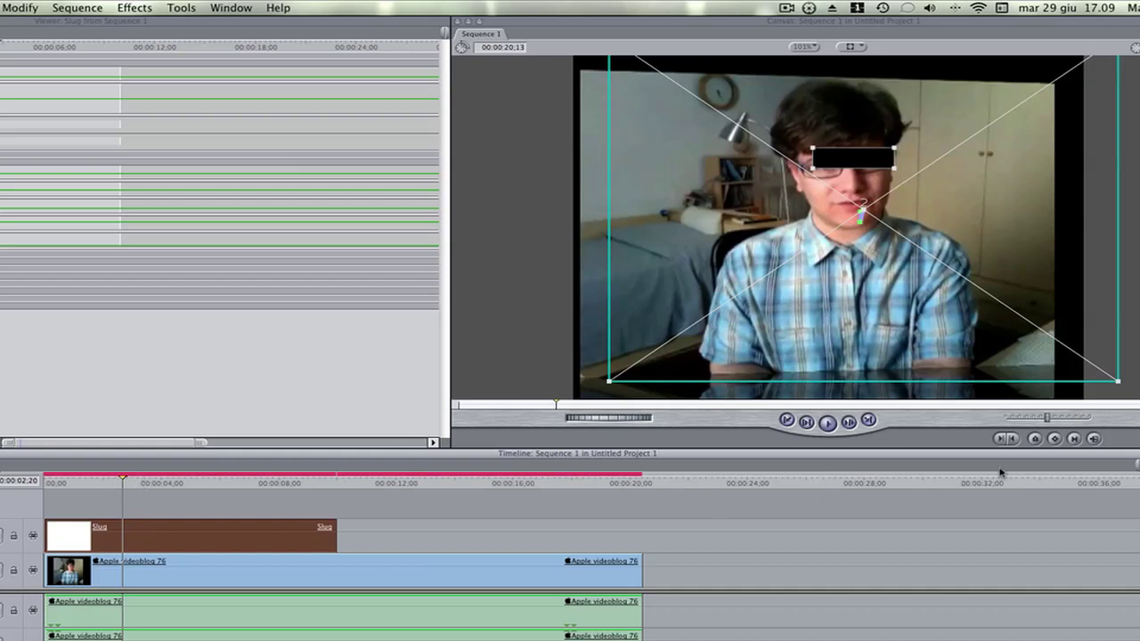
Keyframe the Slug bar at 2:20 shifted left over his eyes, then scrub ahead to 4;01
left_click(1054, 439)
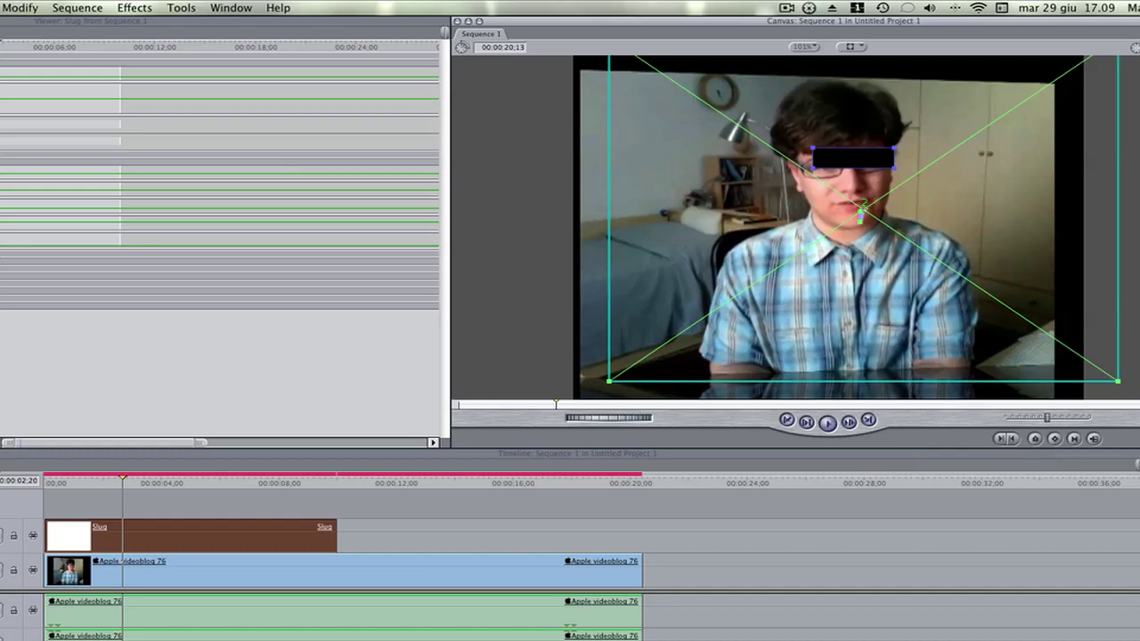
left_click_drag(862, 211, 857, 216)
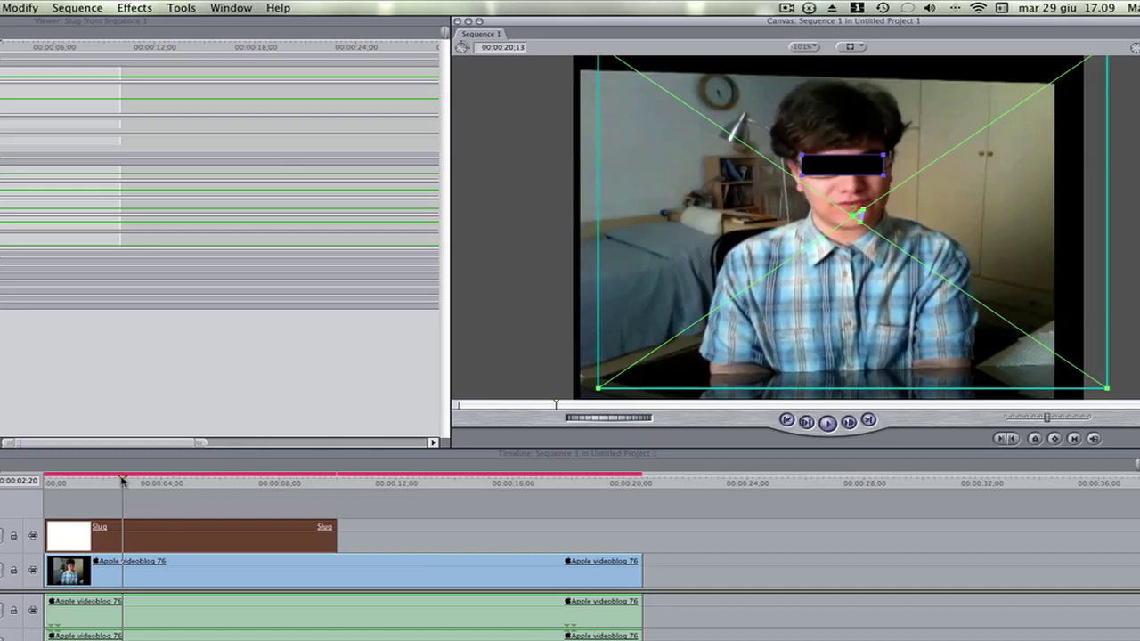
left_click(125, 481)
left_click_drag(126, 481, 163, 486)
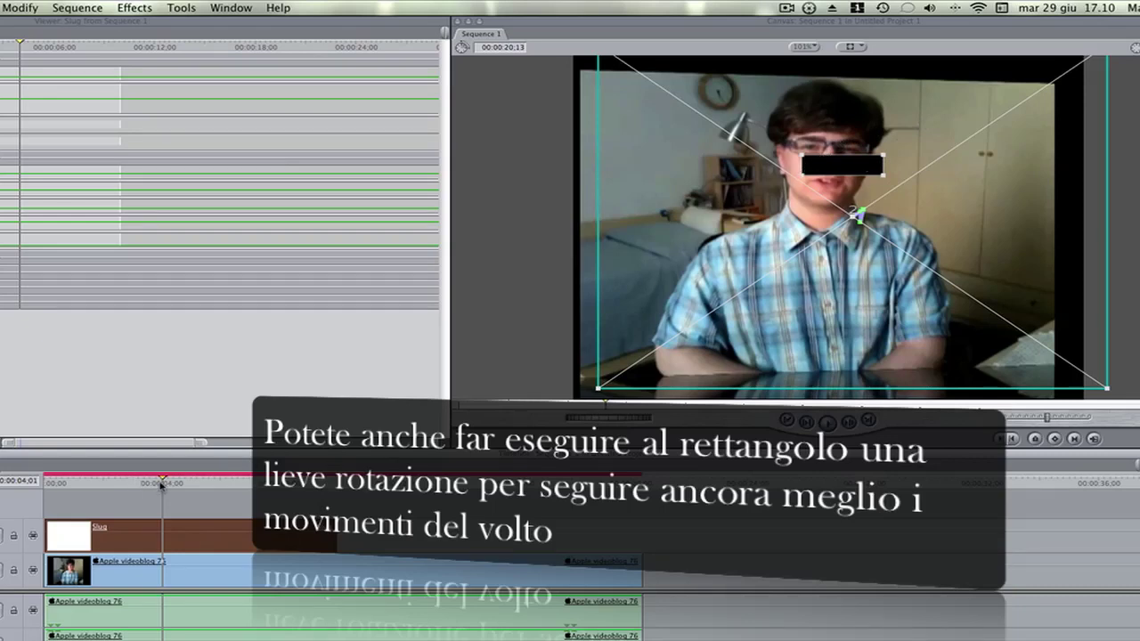
Check the bar's tracking around 4;28 and 6;08, then hide Final Cut Express
left_click_drag(165, 482, 189, 481)
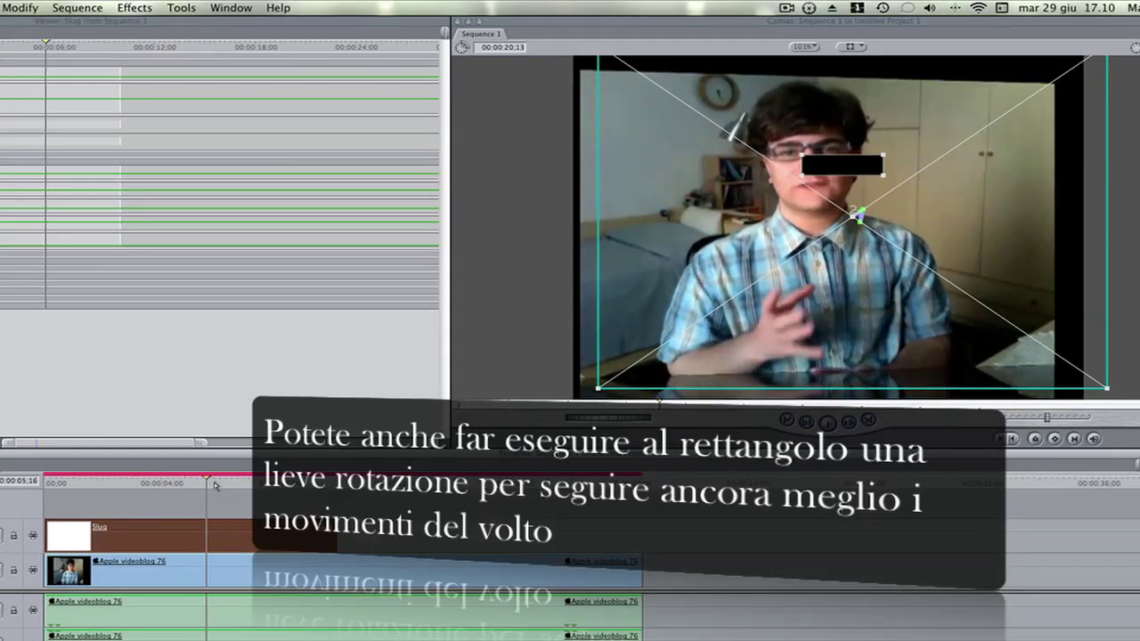
mouse_move(189, 481)
left_mouse_down()
mouse_move(230, 487)
mouse_move(198, 499)
left_mouse_up()
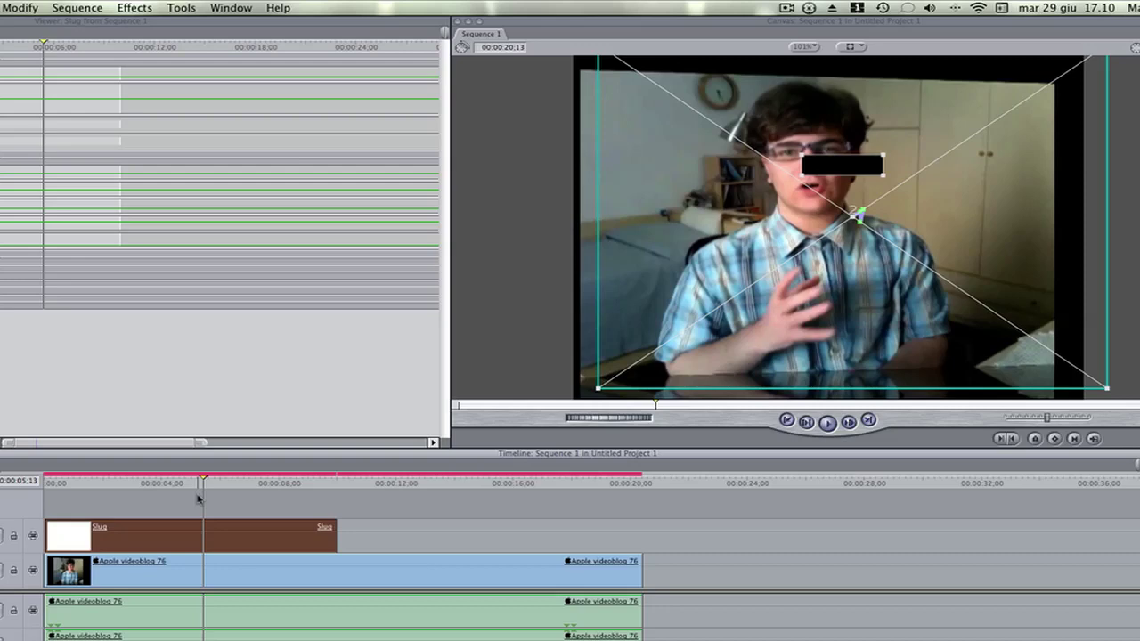
key("super+h")
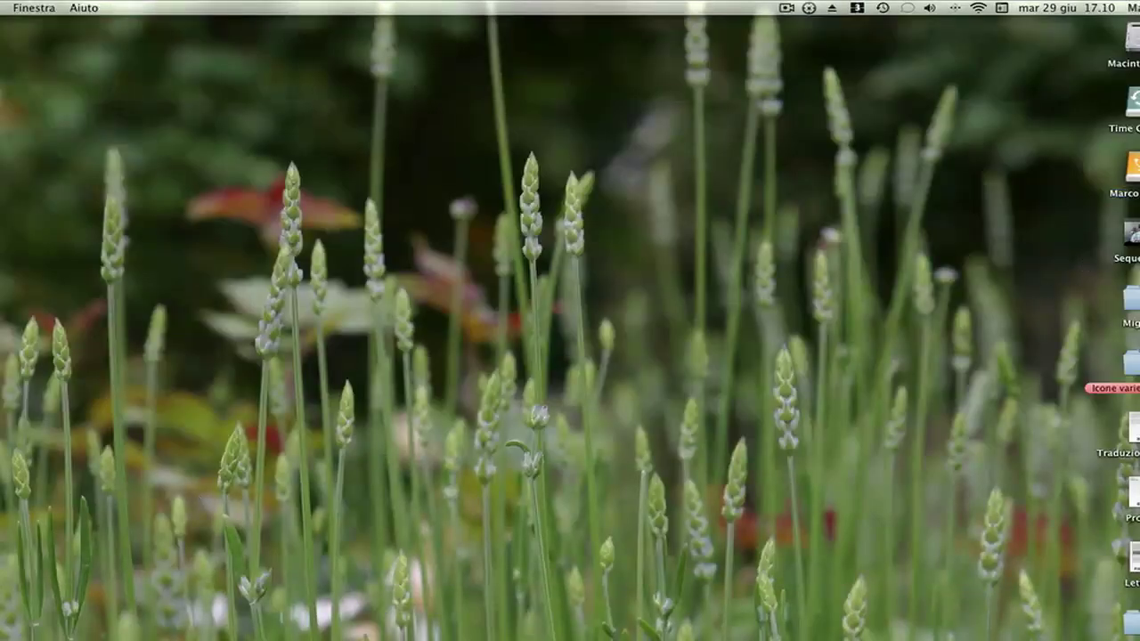
Quick Look the Sequence 1 movie on the desktop, then switch back to Final Cut Express
left_click(1130, 233)
key("space")
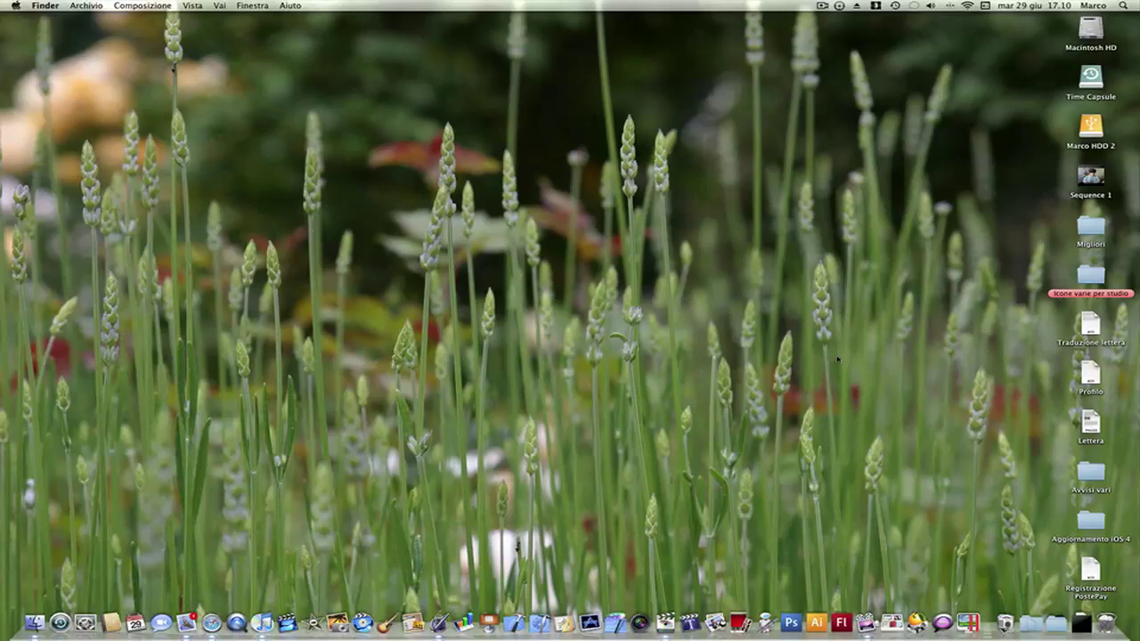
key("ctrl+Right")
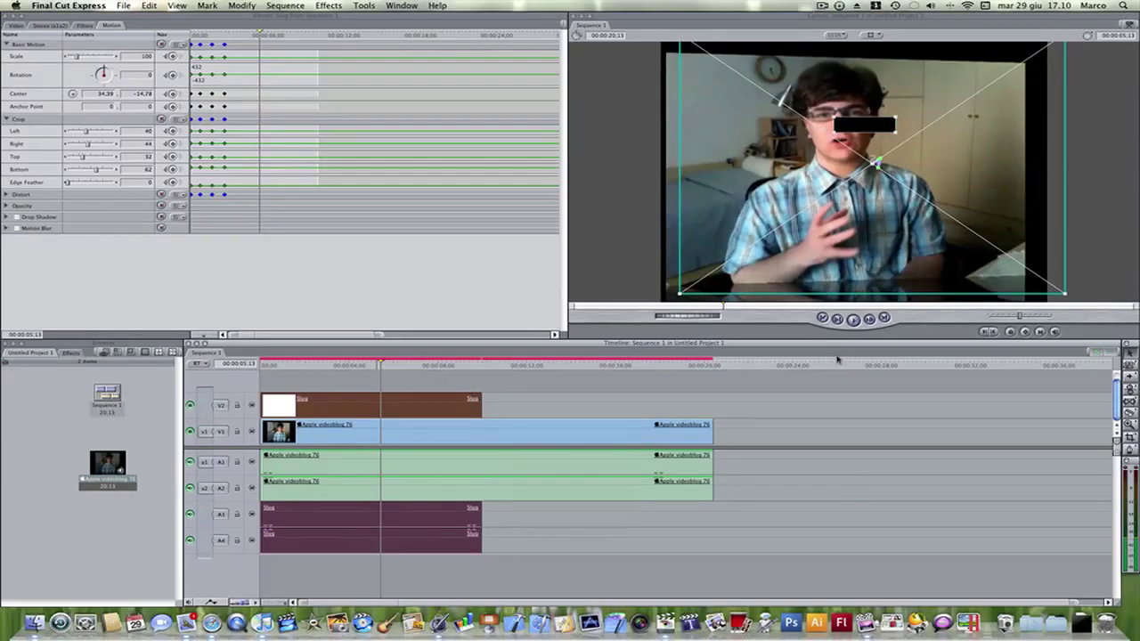